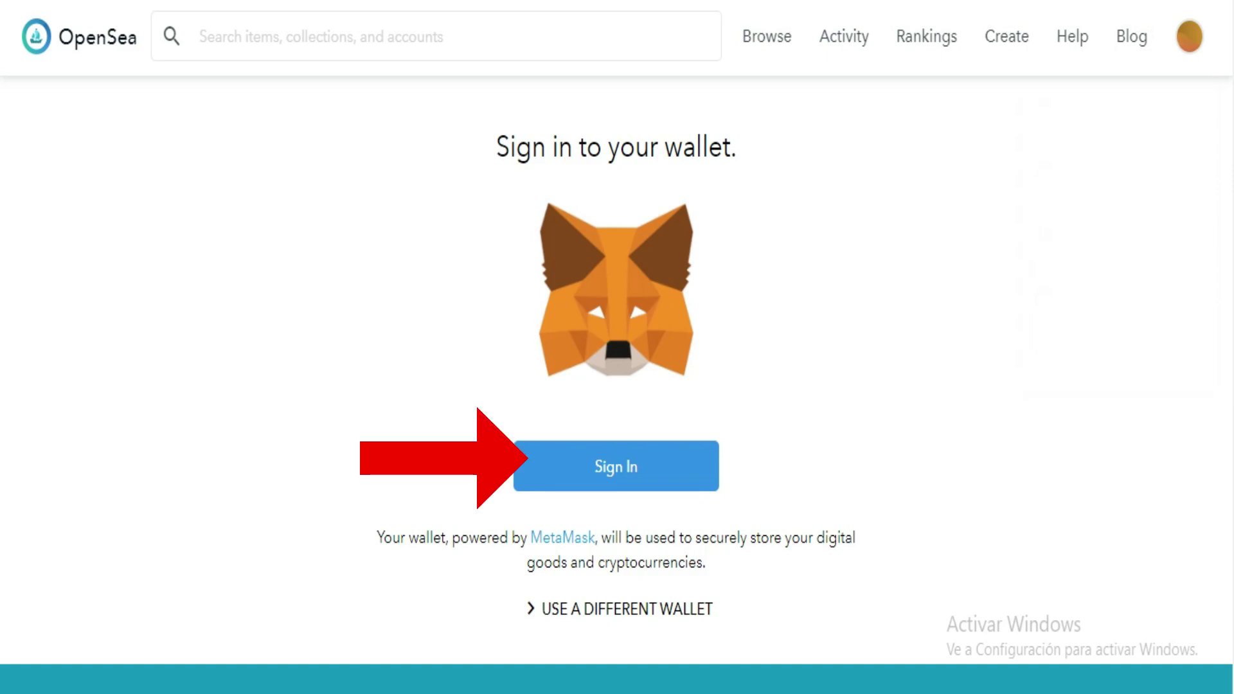
Sign in with the MetaMask wallet and look through the NFTs held in it
{"action": "left_click", "coordinate": [673, 484]}
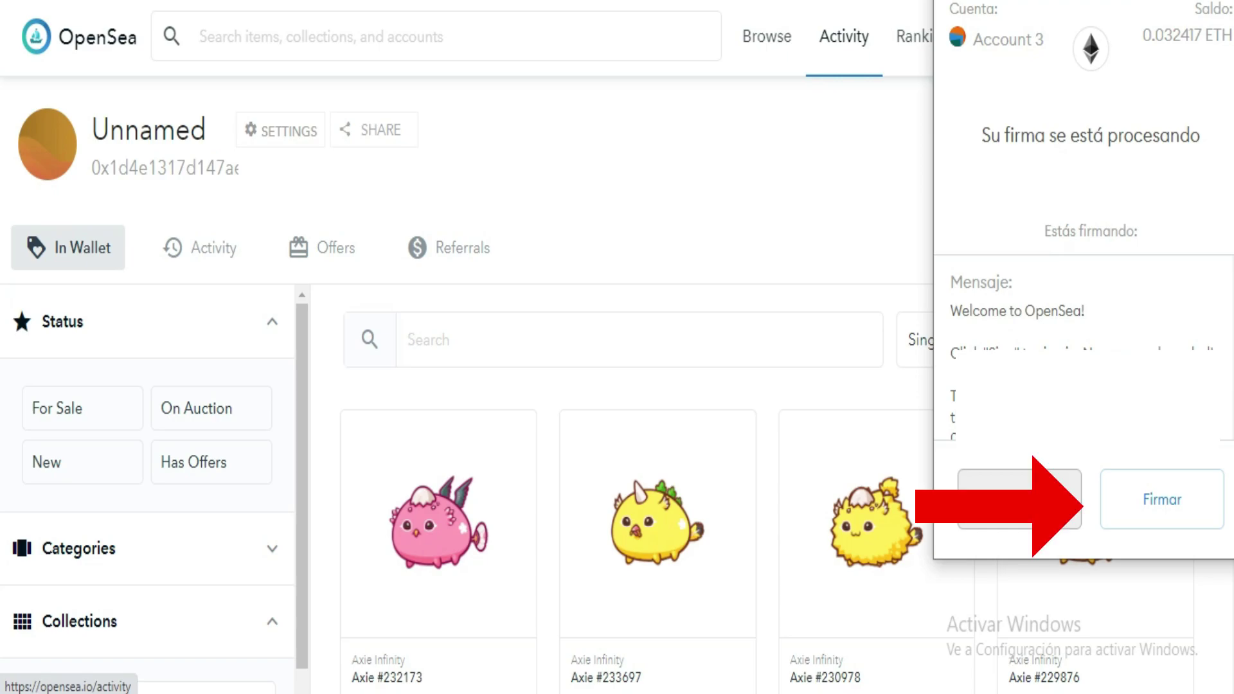
{"action": "scroll", "coordinate": [771, 386], "scroll_direction": "down", "scroll_amount": 2}
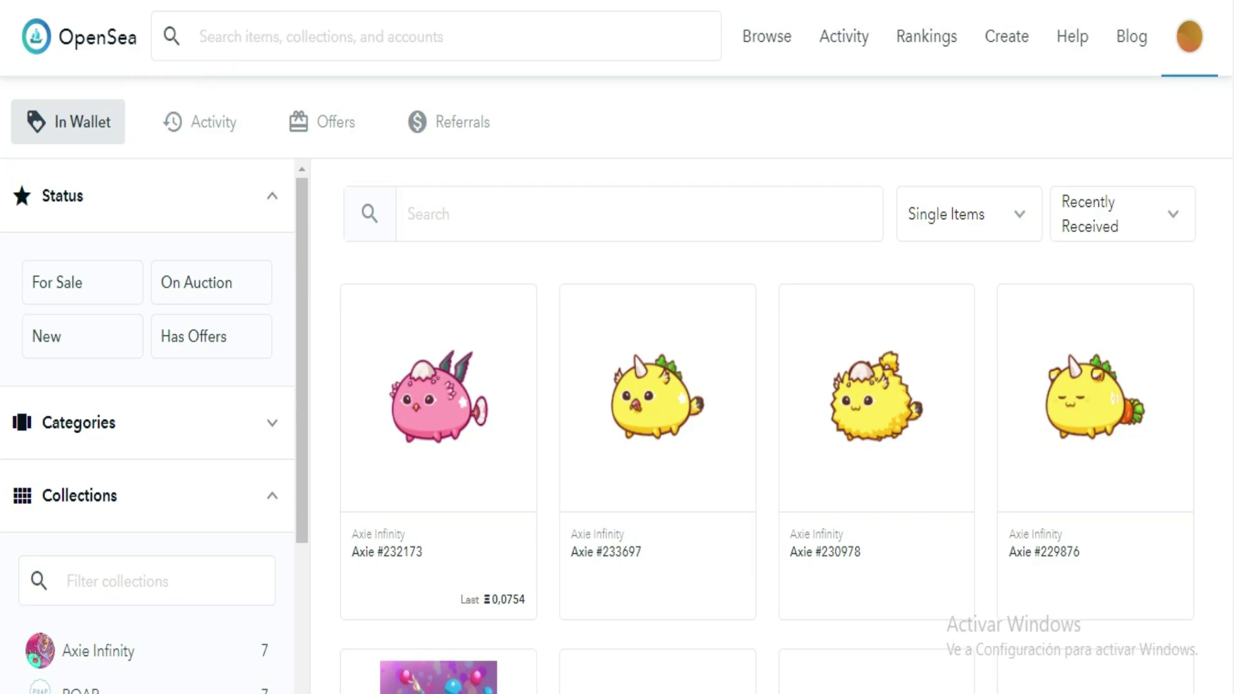
{"action": "scroll", "coordinate": [3, 138], "scroll_direction": "down", "scroll_amount": 3}
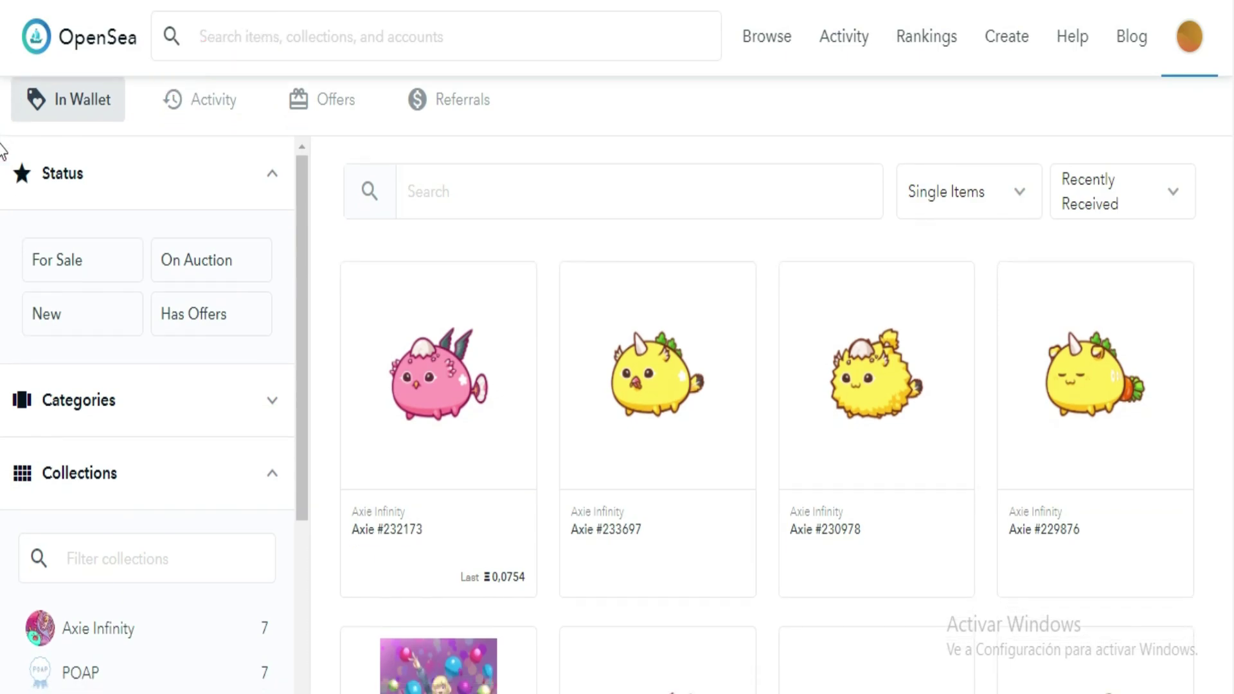
{"action": "scroll", "coordinate": [2, 219], "scroll_direction": "down", "scroll_amount": 1}
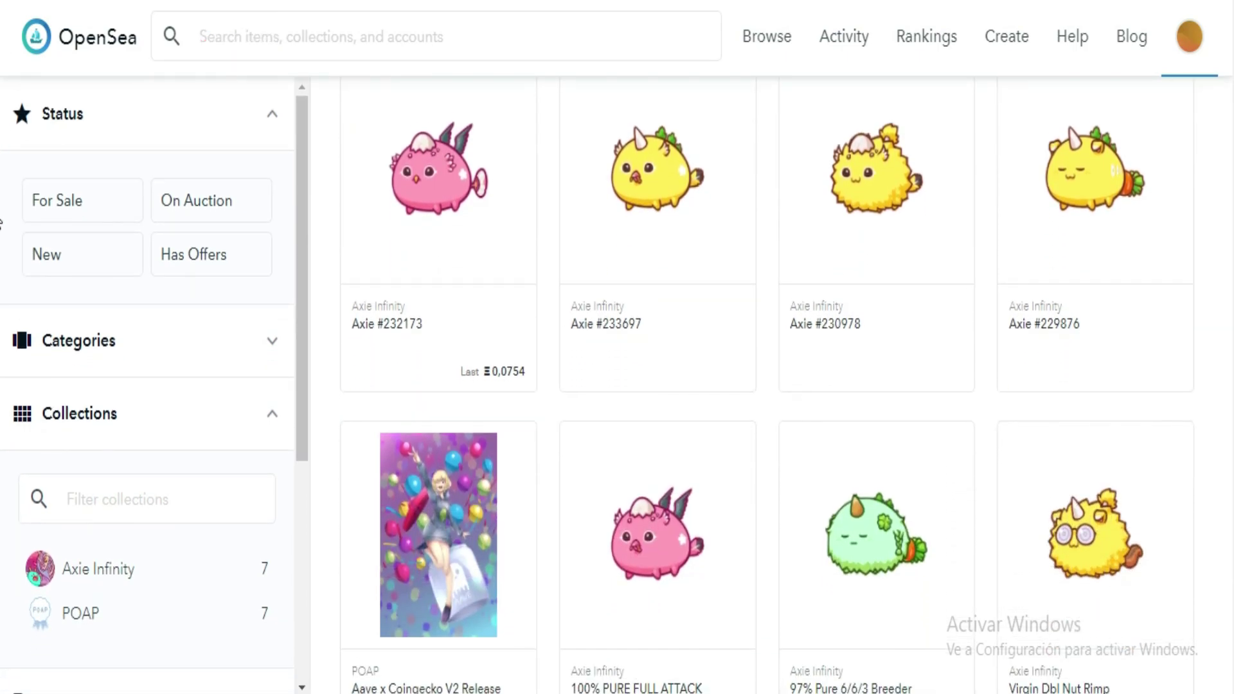
{"action": "scroll", "coordinate": [1228, 367], "scroll_direction": "down", "scroll_amount": 5}
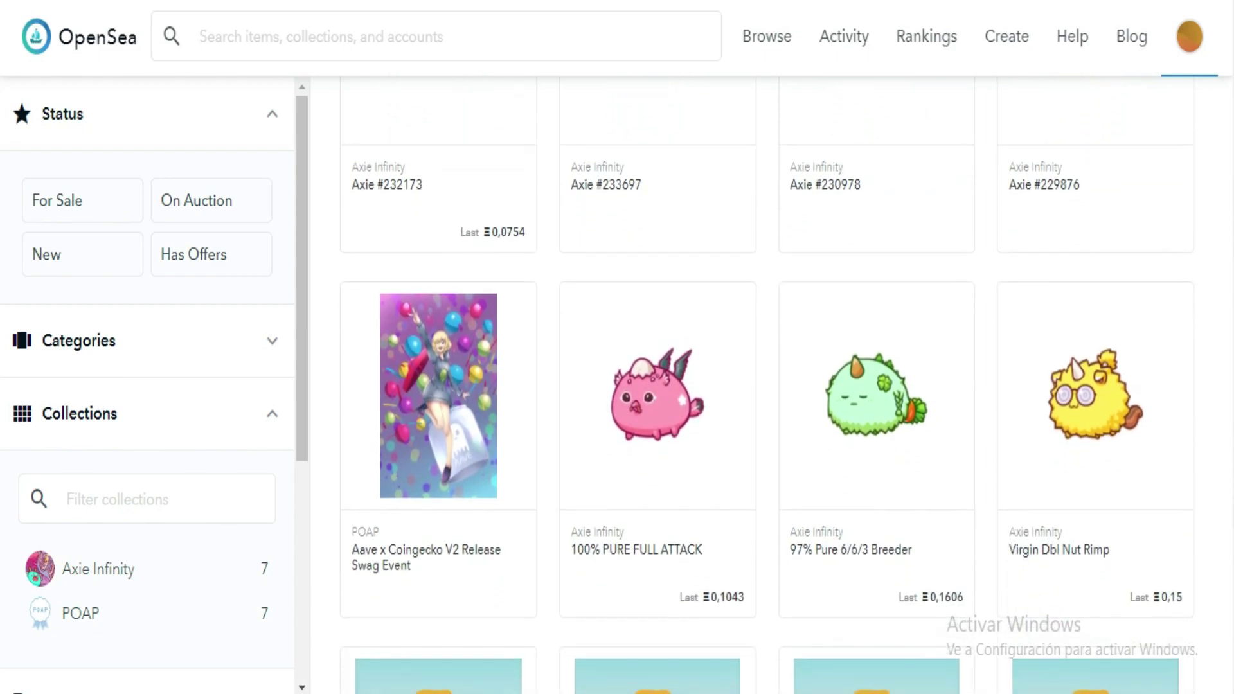
{"action": "scroll", "coordinate": [1227, 368], "scroll_direction": "down", "scroll_amount": 3}
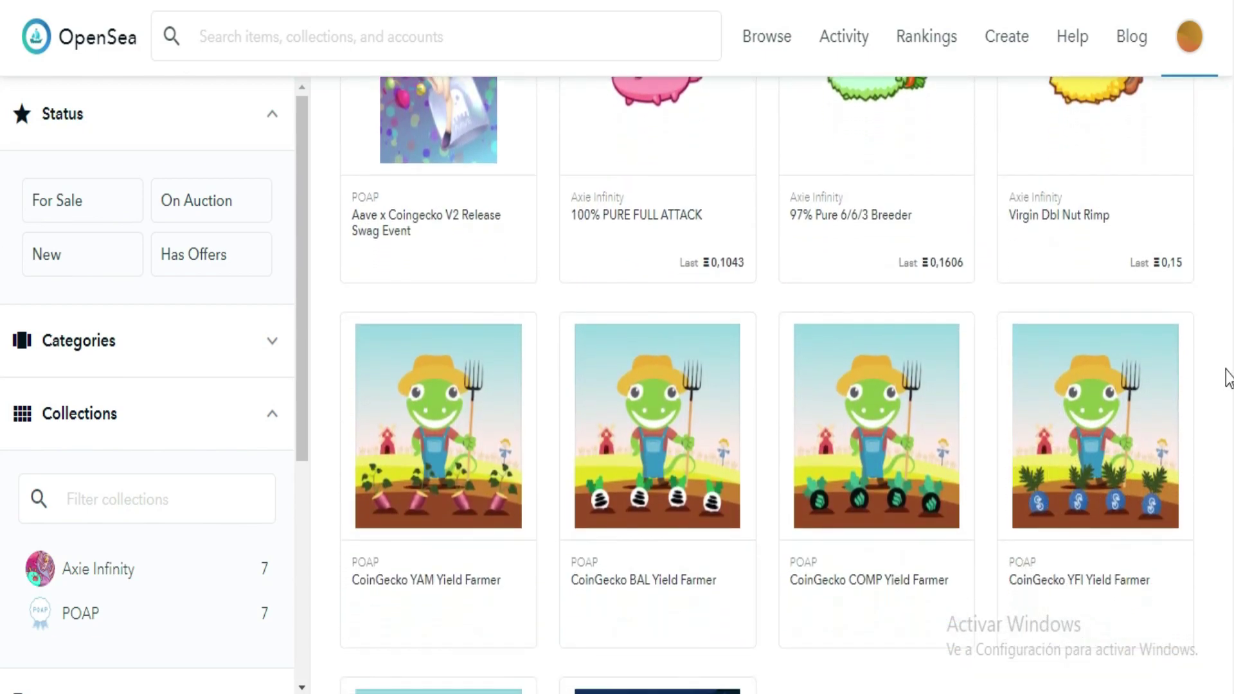
{"action": "scroll", "coordinate": [1221, 441], "scroll_direction": "down", "scroll_amount": 1}
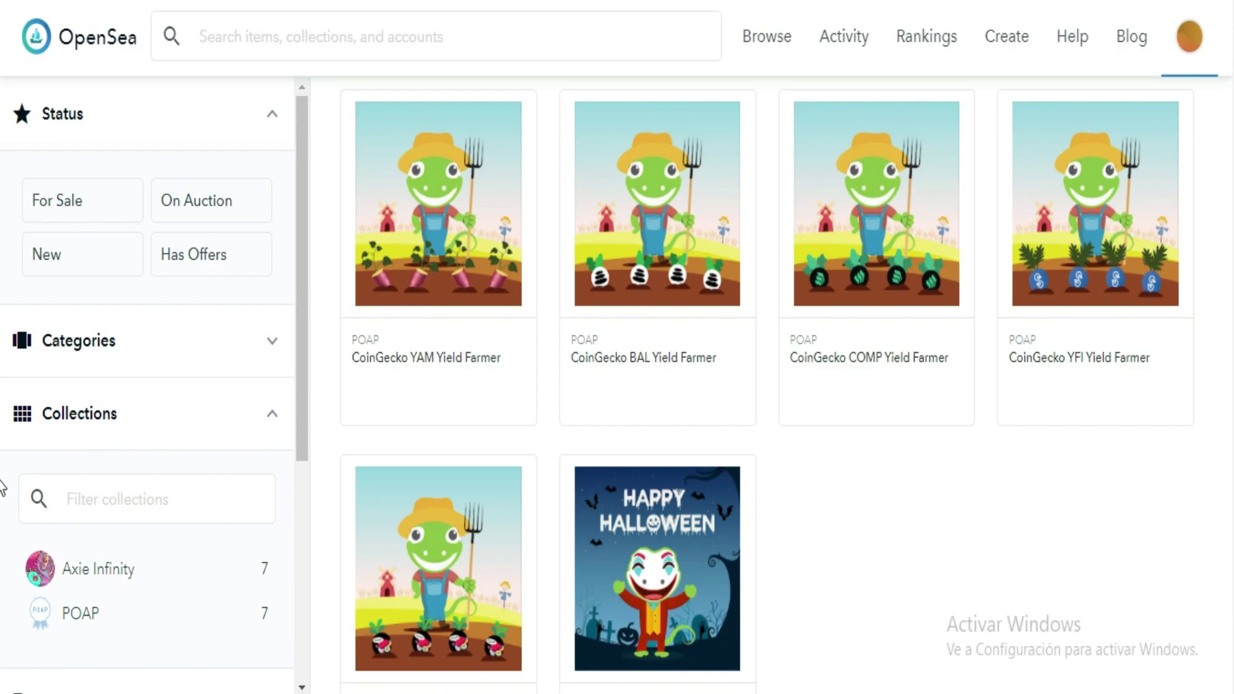
{"action": "scroll", "coordinate": [1, 486], "scroll_direction": "up", "scroll_amount": 5}
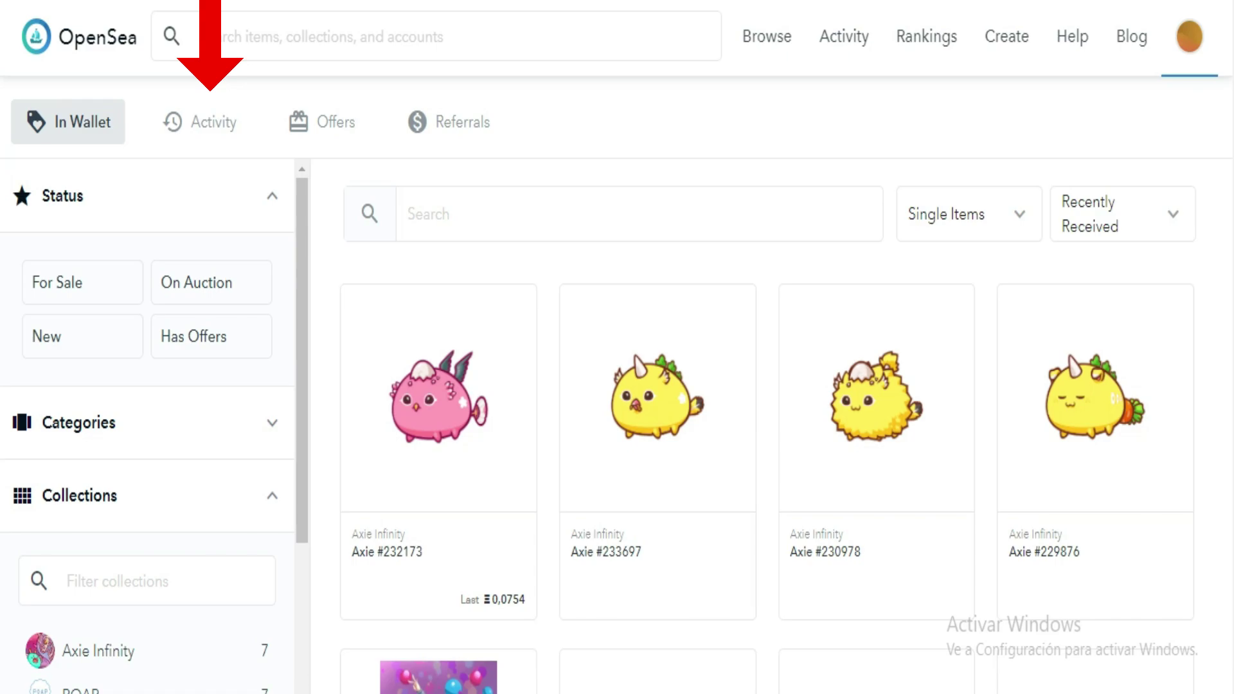
View the account's trading history and the offers on its items
{"action": "left_click", "coordinate": [200, 122]}
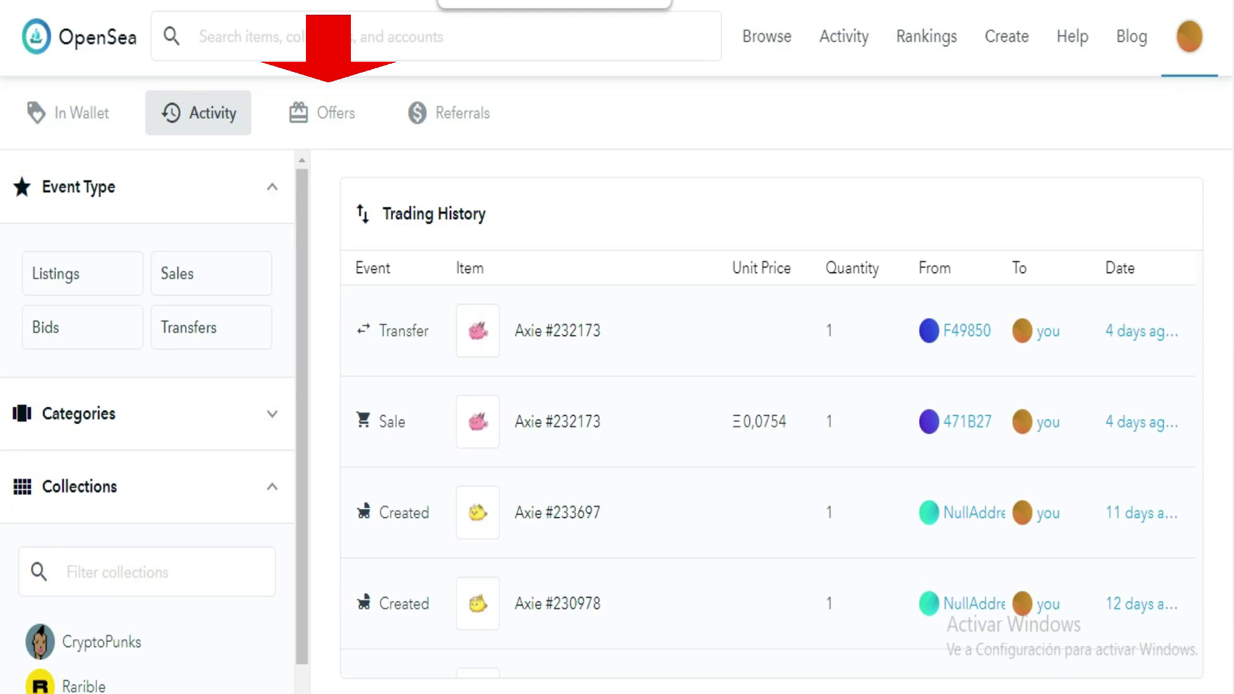
{"action": "left_click", "coordinate": [324, 113]}
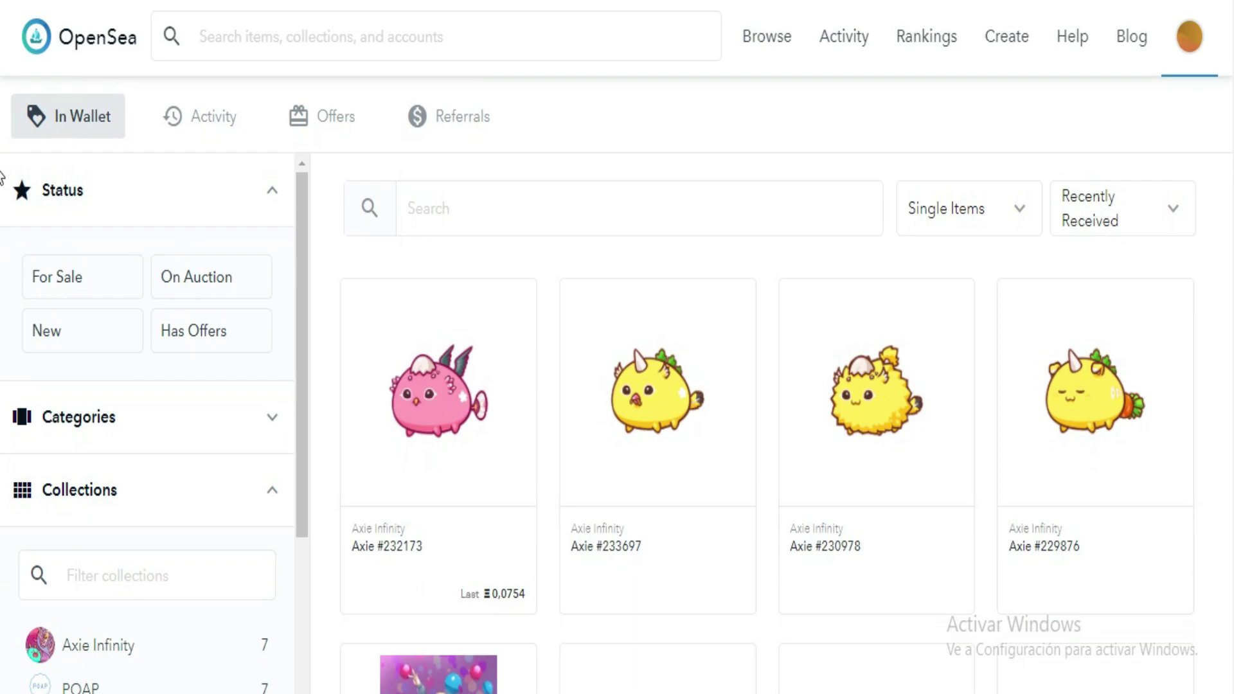
Open the POAP item Aave x Coingecko V2 Release Swag Event from the wallet and start selling it
{"action": "scroll", "coordinate": [3, 157], "scroll_direction": "down", "scroll_amount": 1}
{"action": "scroll", "coordinate": [3, 157], "scroll_direction": "down", "scroll_amount": 8}
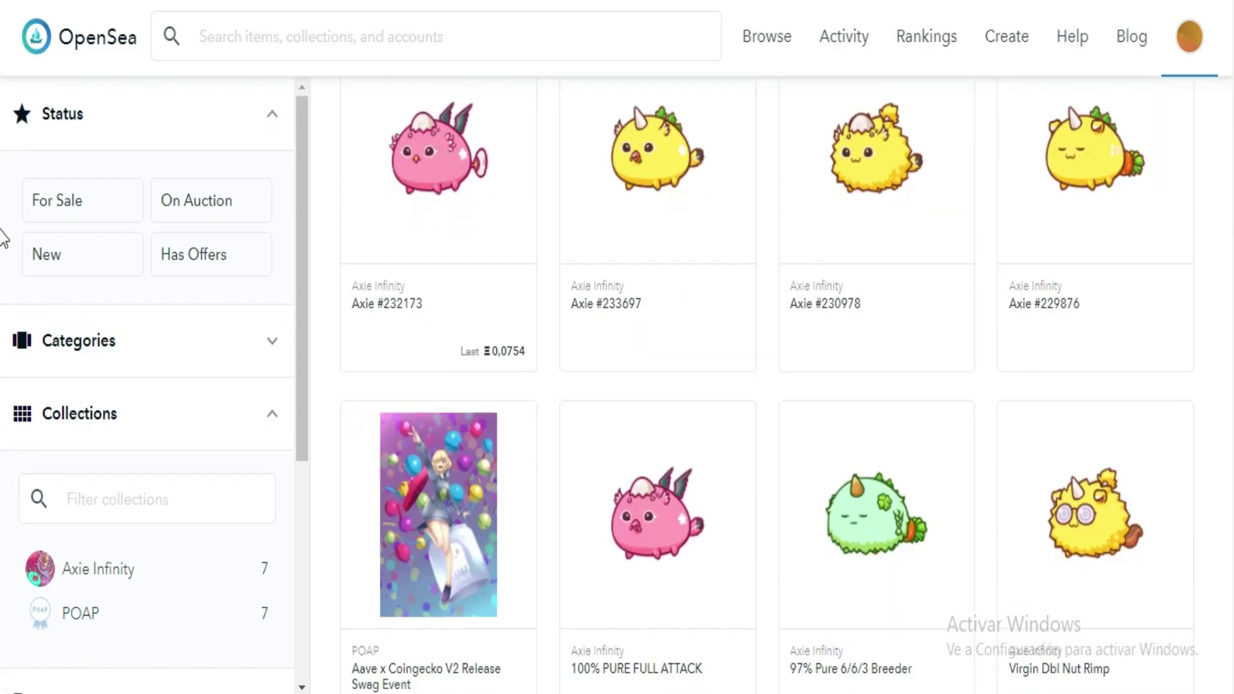
{"action": "scroll", "coordinate": [3, 335], "scroll_direction": "down", "scroll_amount": 1}
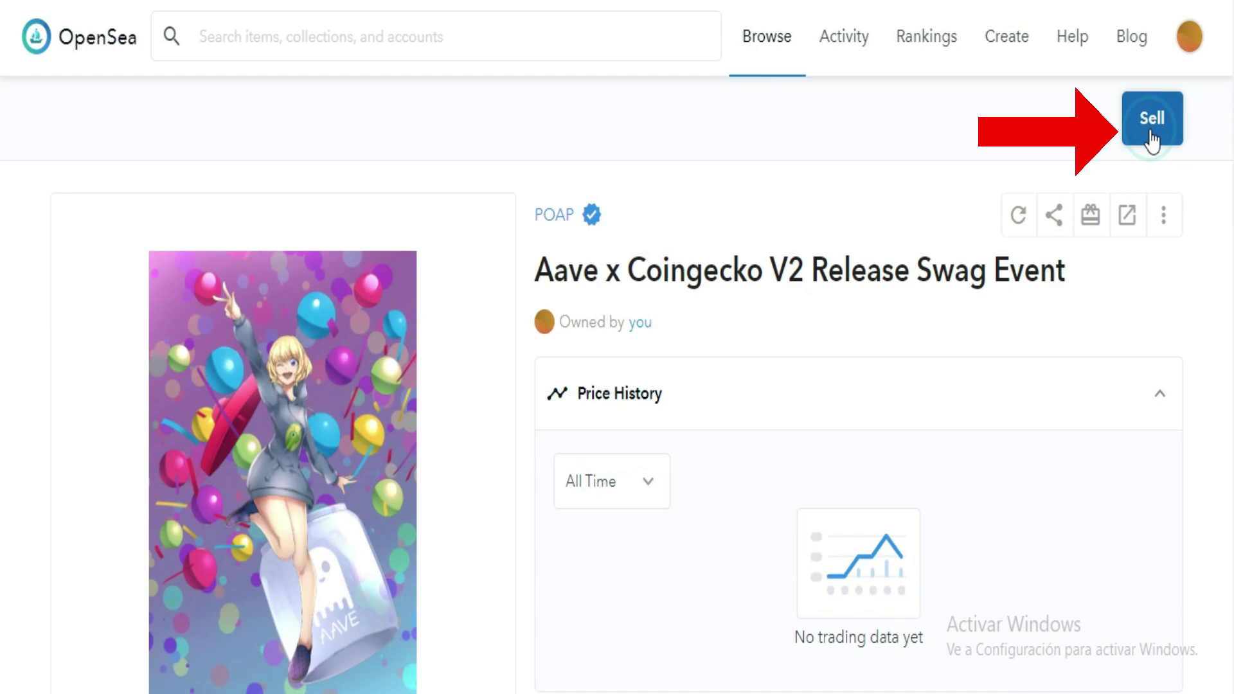
{"action": "left_click", "coordinate": [1150, 122]}
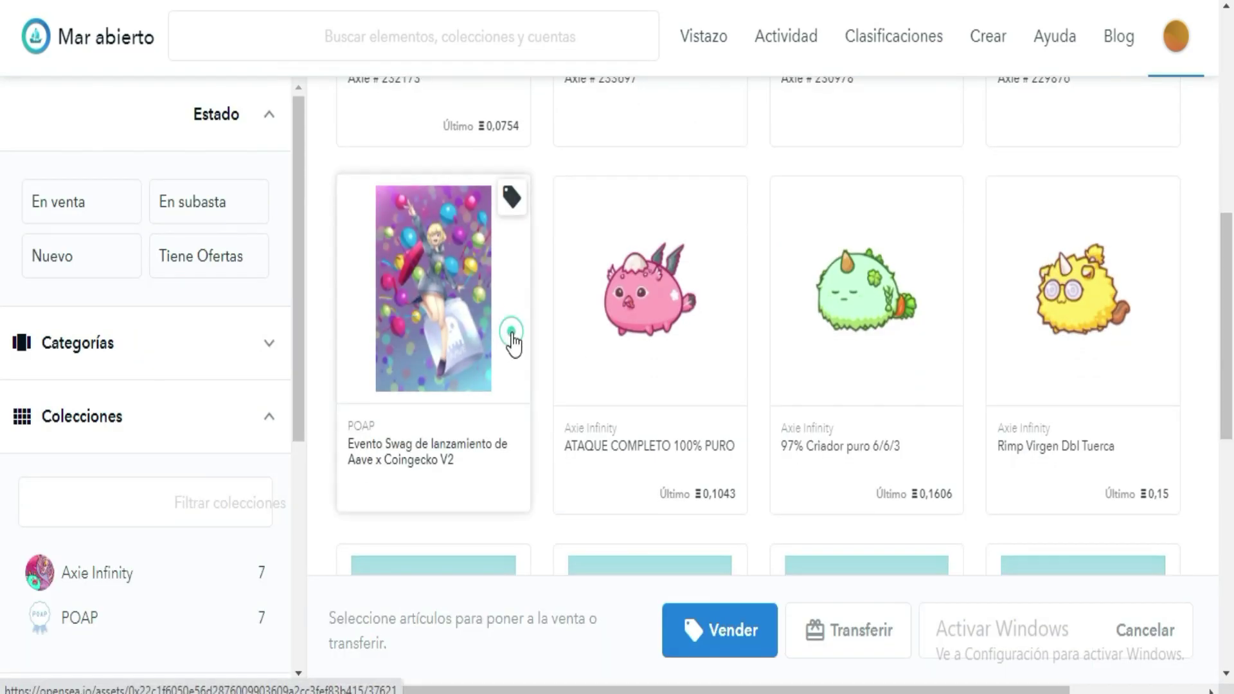
Select the Aave x Coingecko swag POAP, the five CoinGecko Yield Farmer POAPs and the Halloween POAP, and start selling them as a bundle
{"action": "left_click", "coordinate": [513, 334]}
{"action": "left_click_drag", "start_coordinate": [1224, 351], "coordinate": [1223, 502]}
{"action": "left_click", "coordinate": [495, 373]}
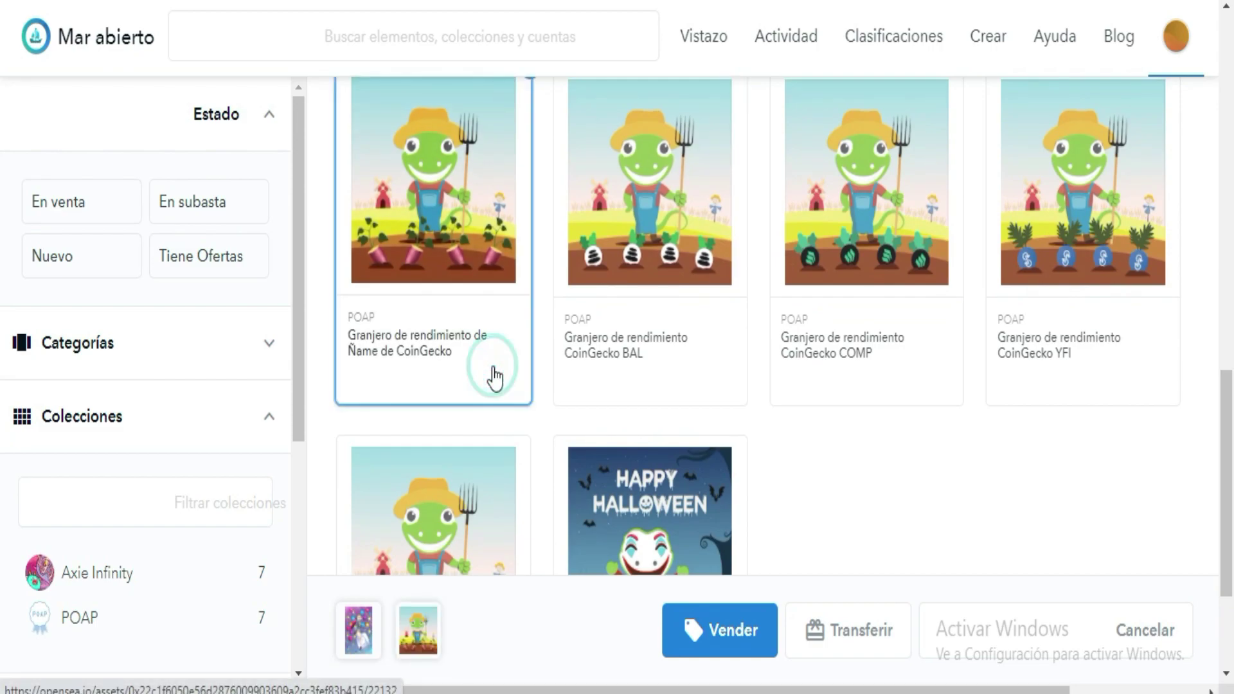
{"action": "left_click", "coordinate": [655, 252]}
{"action": "left_click", "coordinate": [887, 222]}
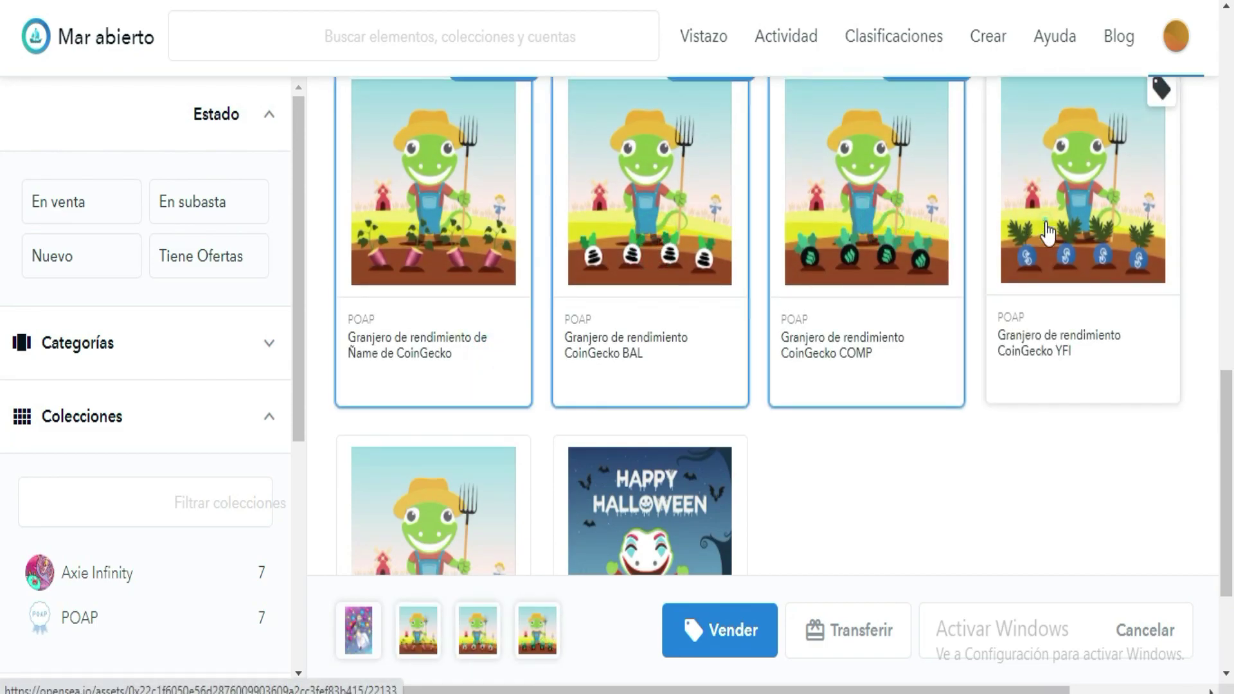
{"action": "left_click", "coordinate": [1046, 222]}
{"action": "left_click", "coordinate": [450, 543]}
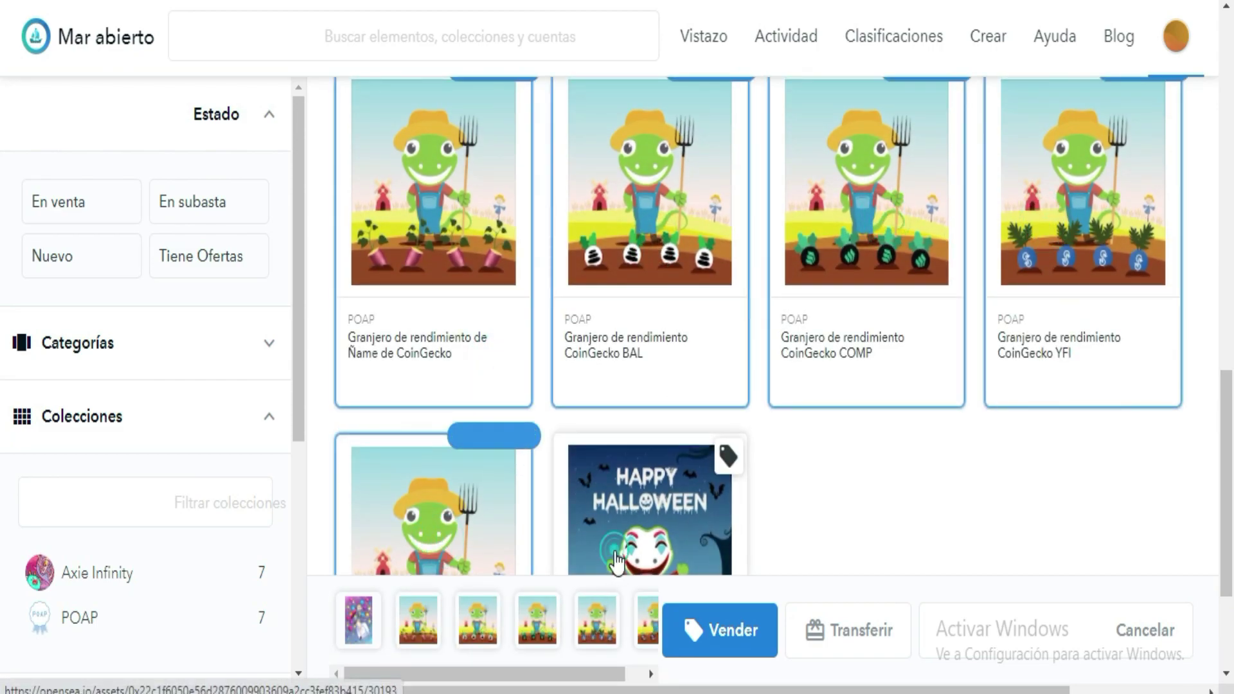
{"action": "left_click", "coordinate": [613, 546]}
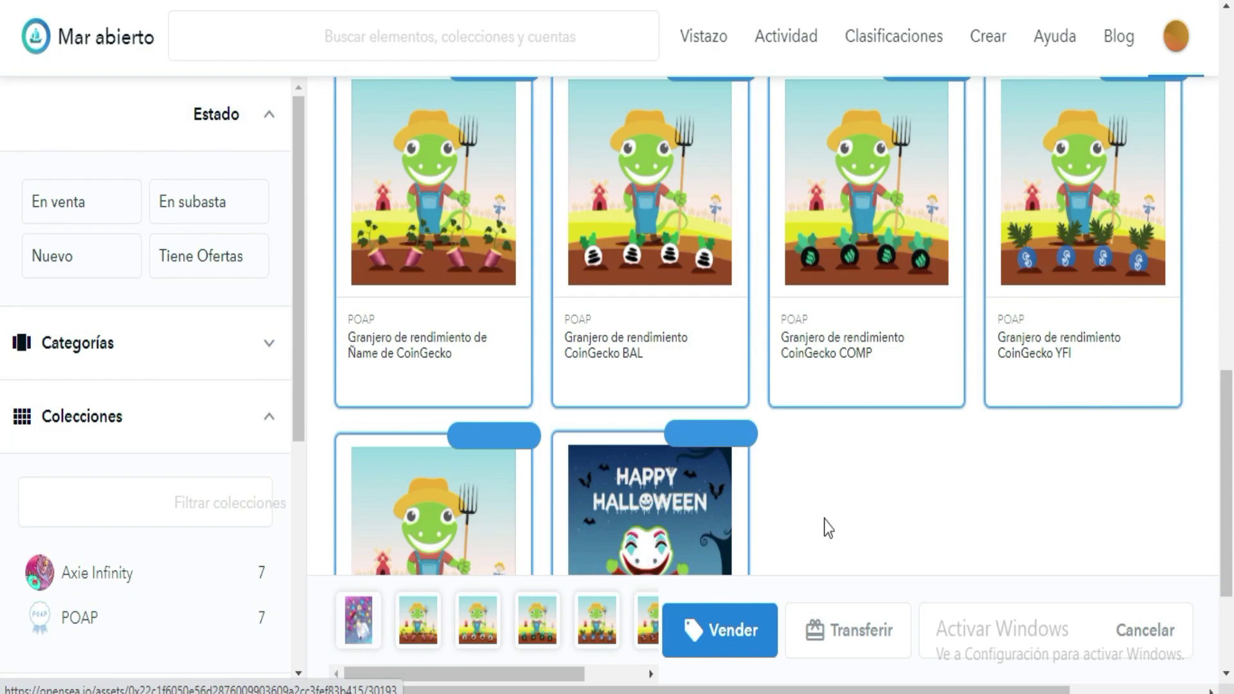
{"action": "left_click", "coordinate": [763, 659]}
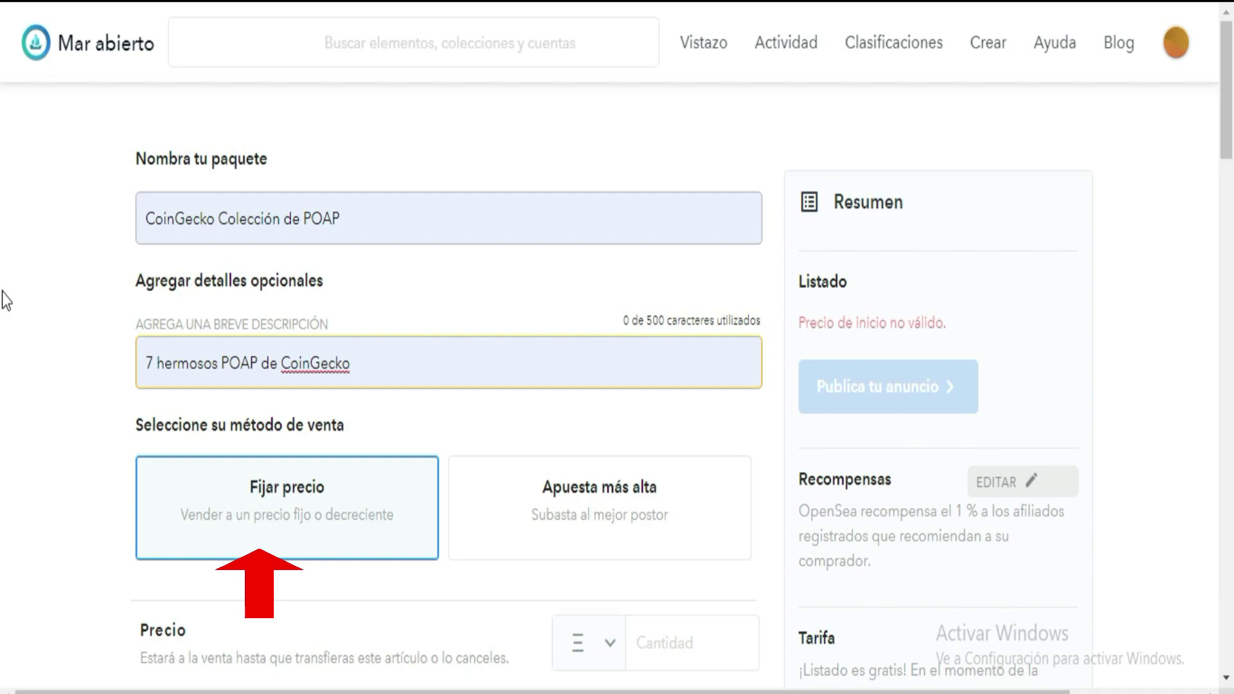
Set the bundle's fixed price to 0.7 ETH
{"action": "left_click_drag", "start_coordinate": [1222, 27], "coordinate": [1228, 135]}
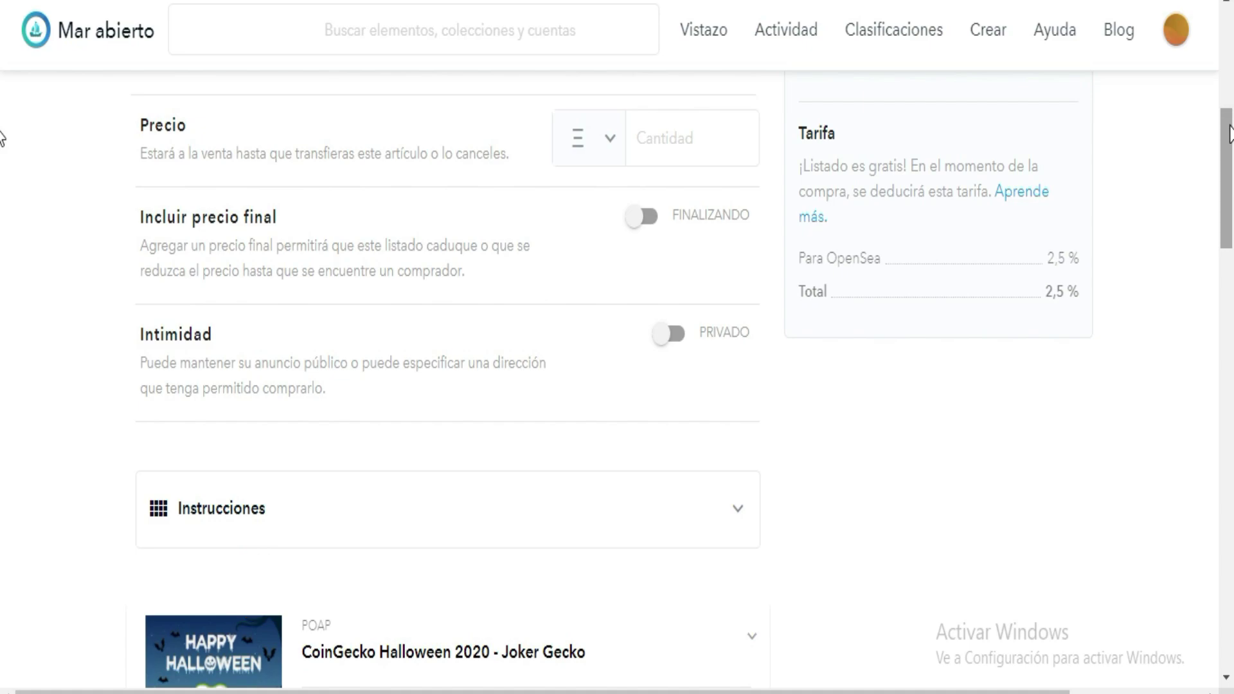
{"action": "left_click", "coordinate": [610, 138]}
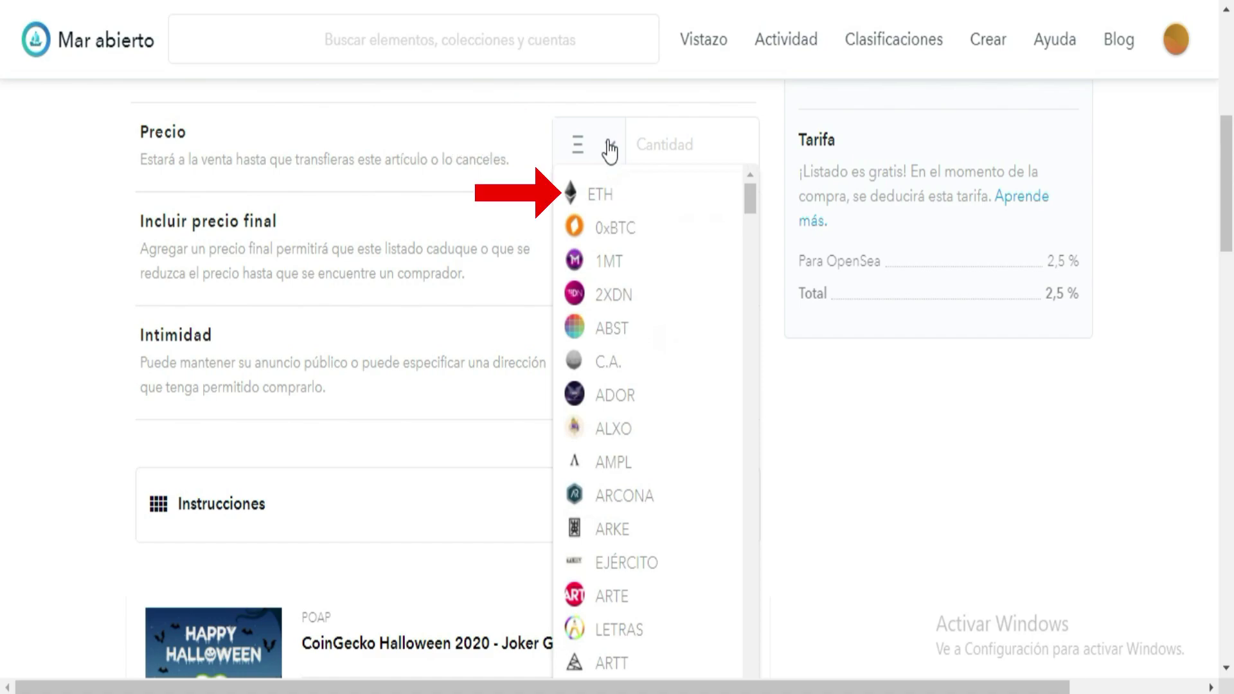
{"action": "left_click", "coordinate": [672, 153]}
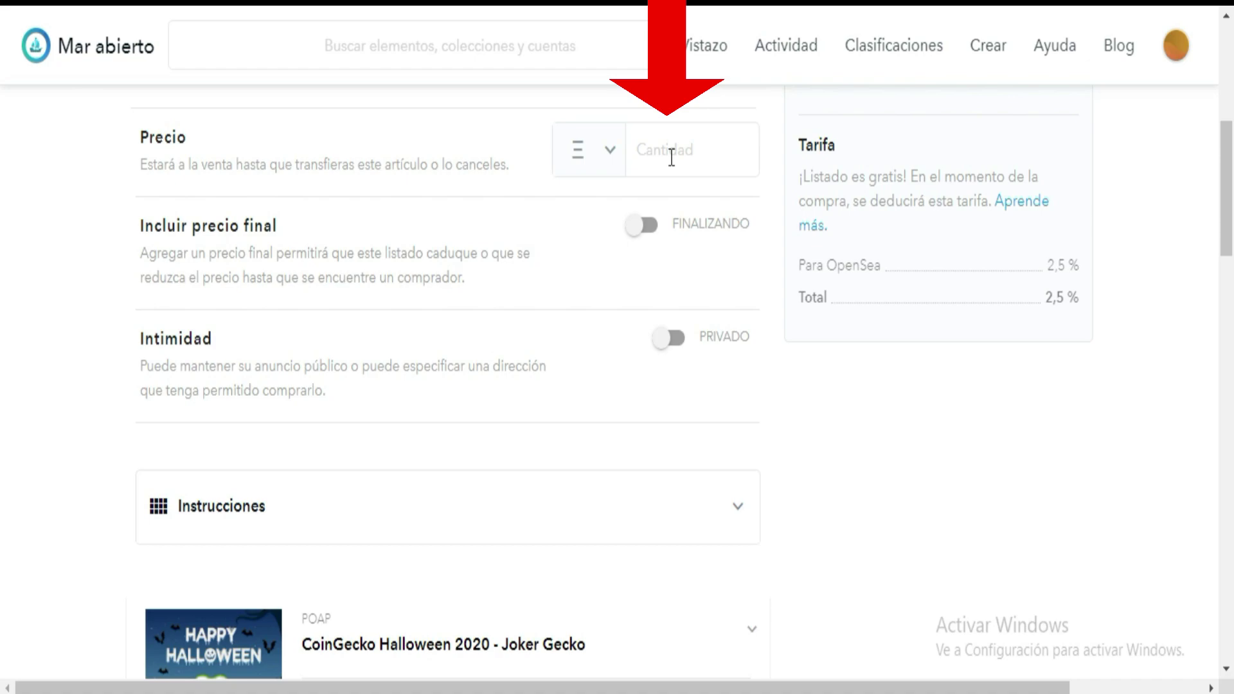
{"action": "type", "text": "0.7"}
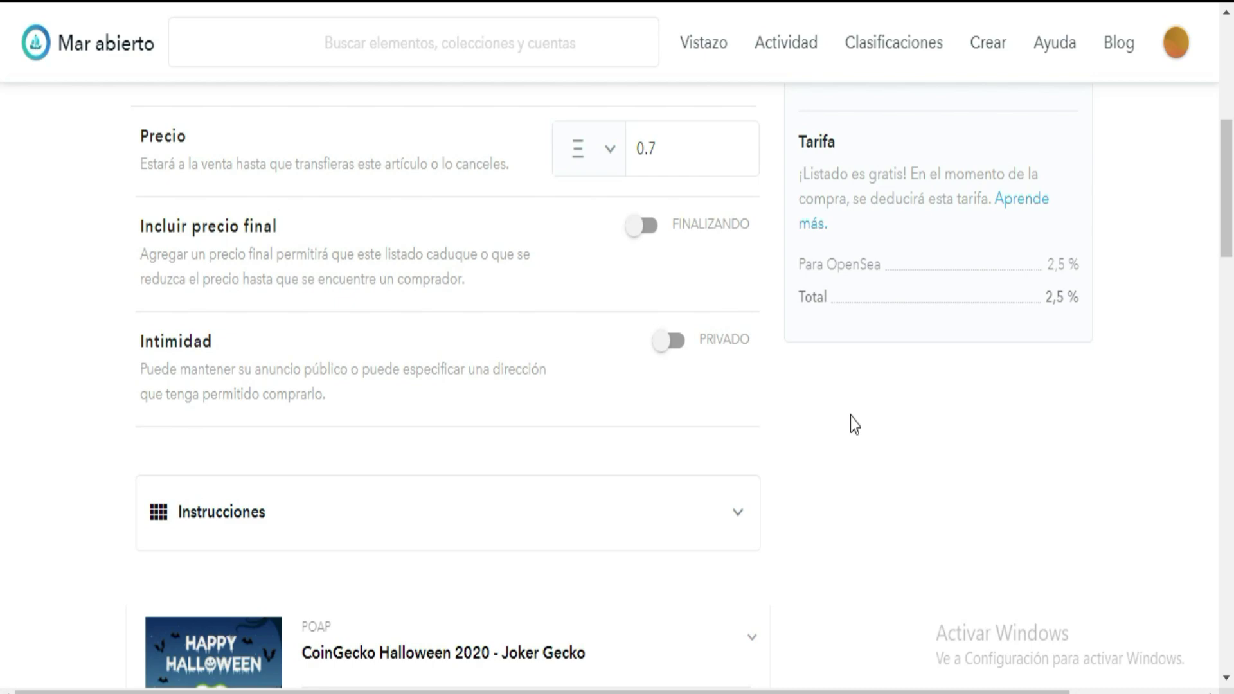
Review the bundle listing's summary, rewards and fees
{"action": "left_click_drag", "start_coordinate": [1229, 235], "coordinate": [3, 149]}
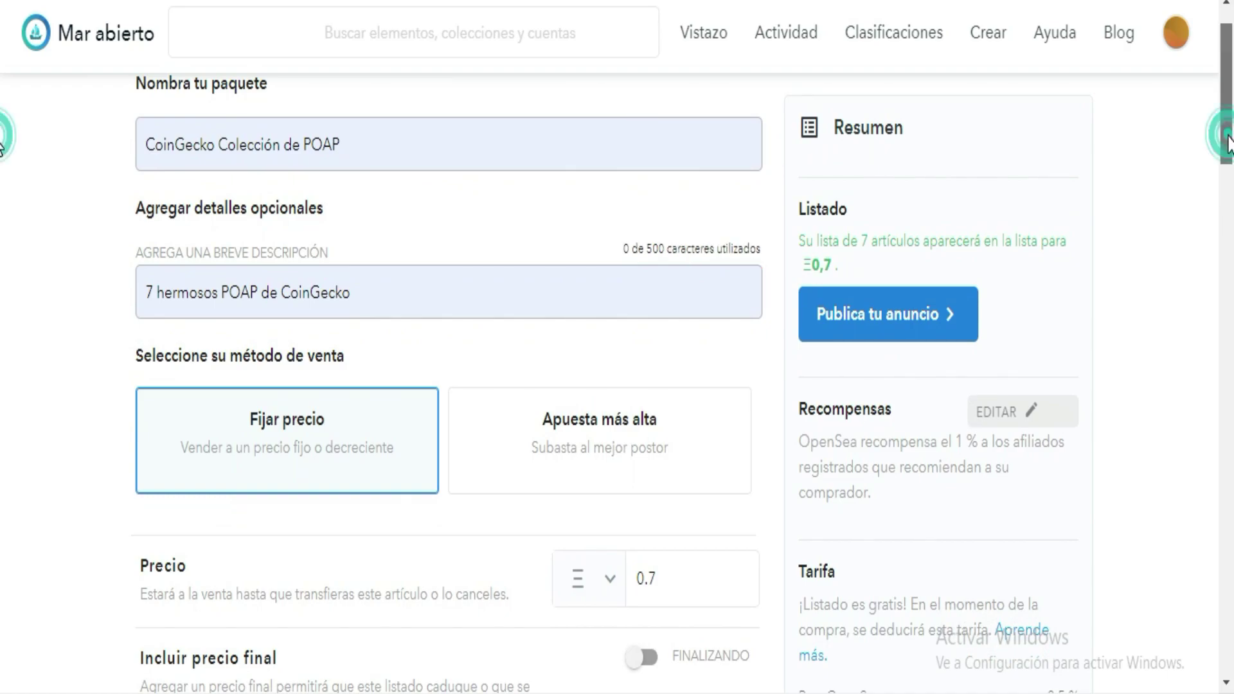
{"action": "scroll", "coordinate": [1228, 145], "scroll_direction": "down", "scroll_amount": 1}
{"action": "left_click_drag", "start_coordinate": [1228, 145], "coordinate": [1228, 187]}
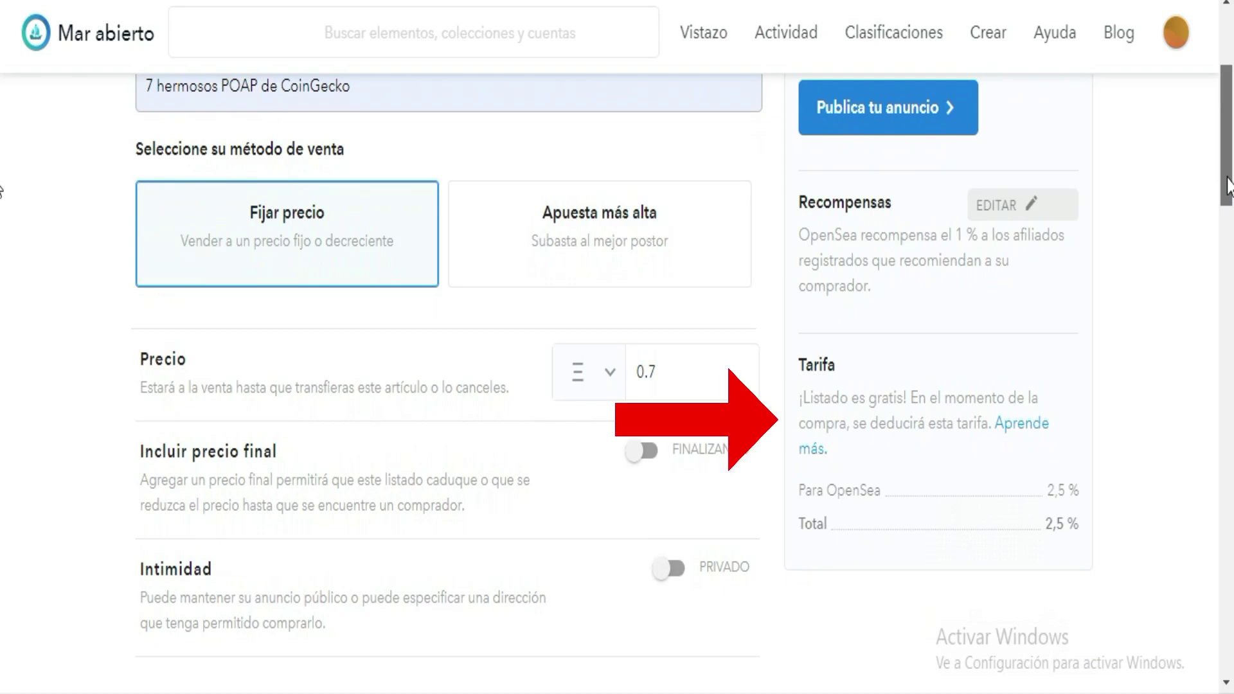
{"action": "left_click_drag", "start_coordinate": [1228, 186], "coordinate": [1229, 145]}
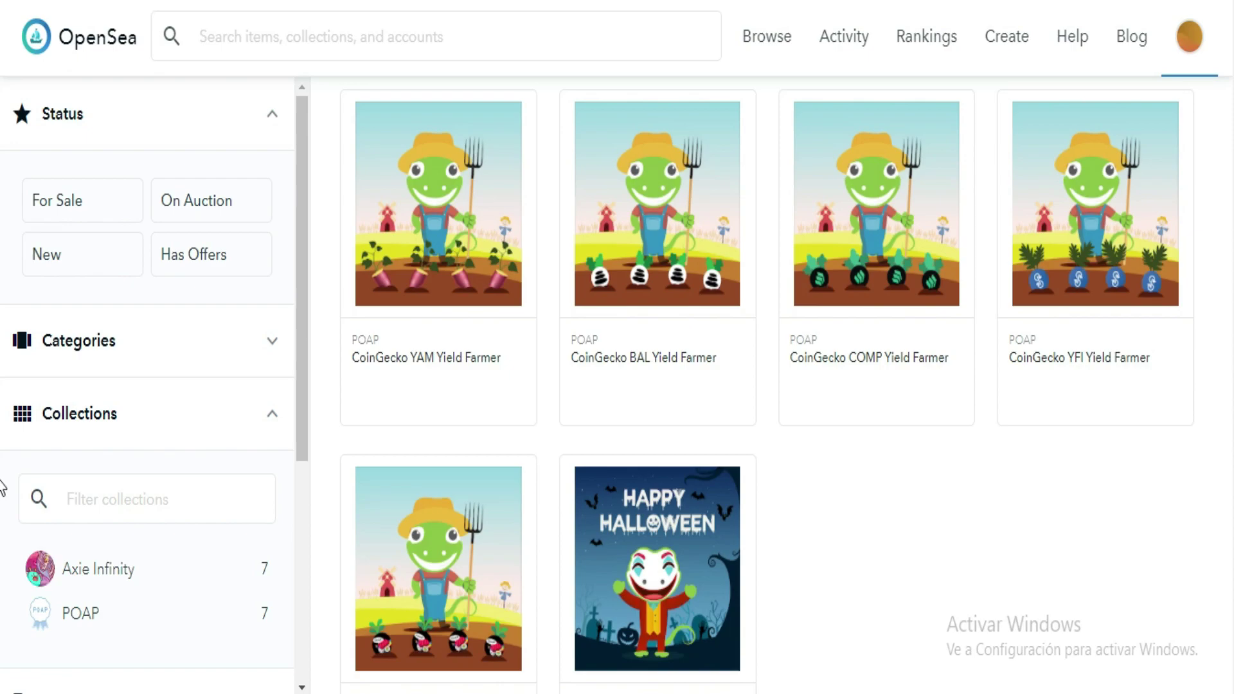
{"action": "scroll", "coordinate": [2, 487], "scroll_direction": "up", "scroll_amount": 5}
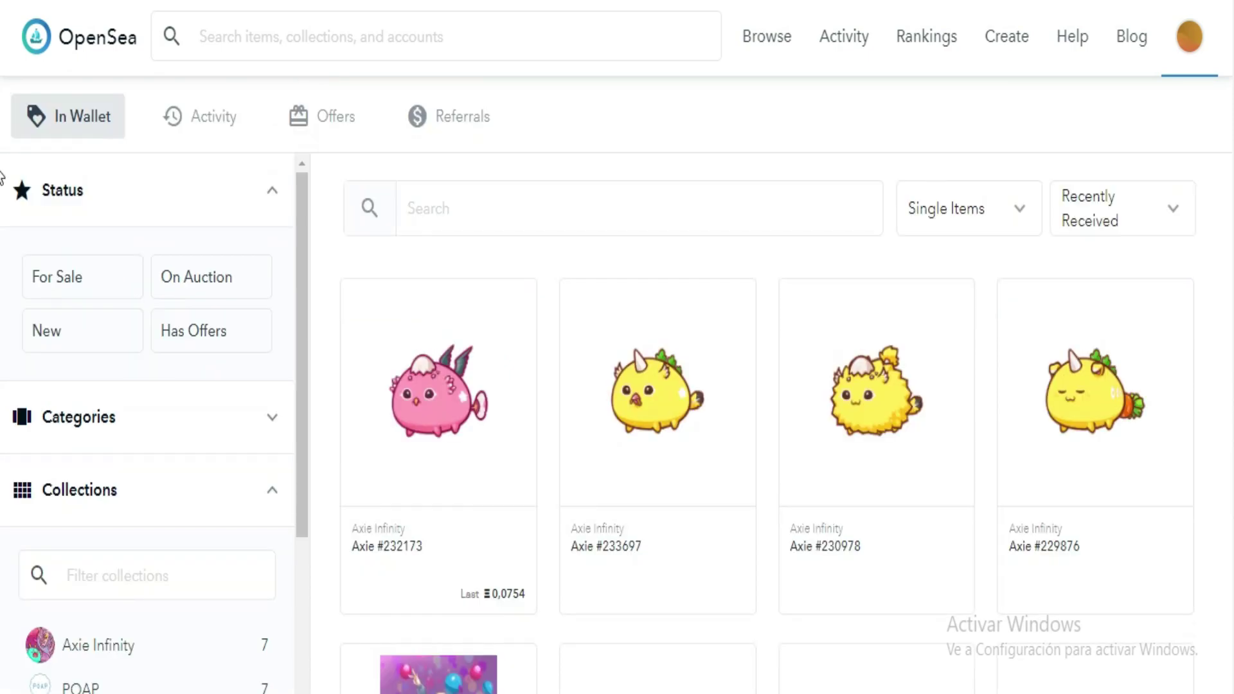